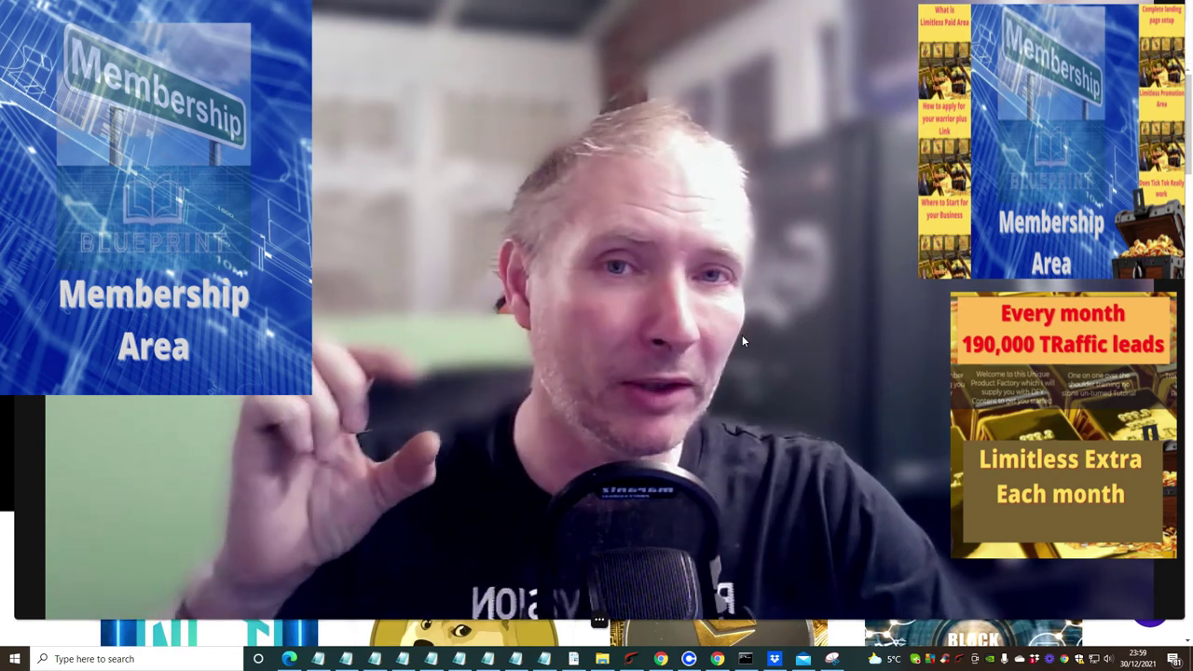
- Shrink the full-screen webcam overlay to a small bubble so the Accs-market.com page behind is visible
mouse_move(576, 623)
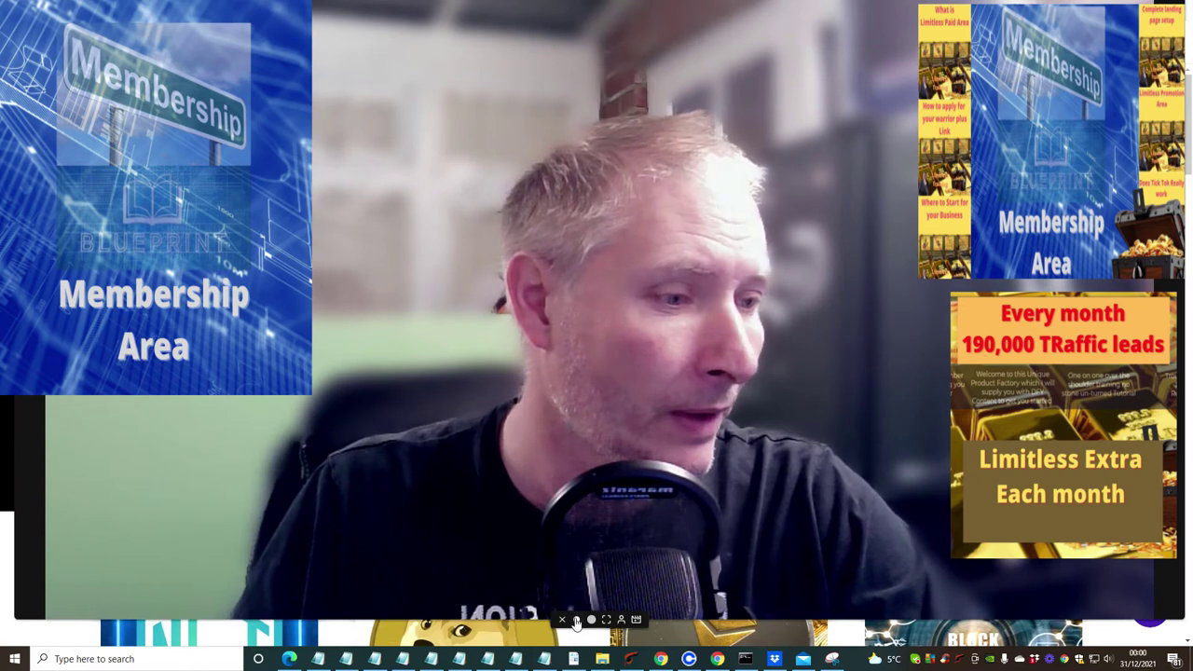
left_click(576, 623)
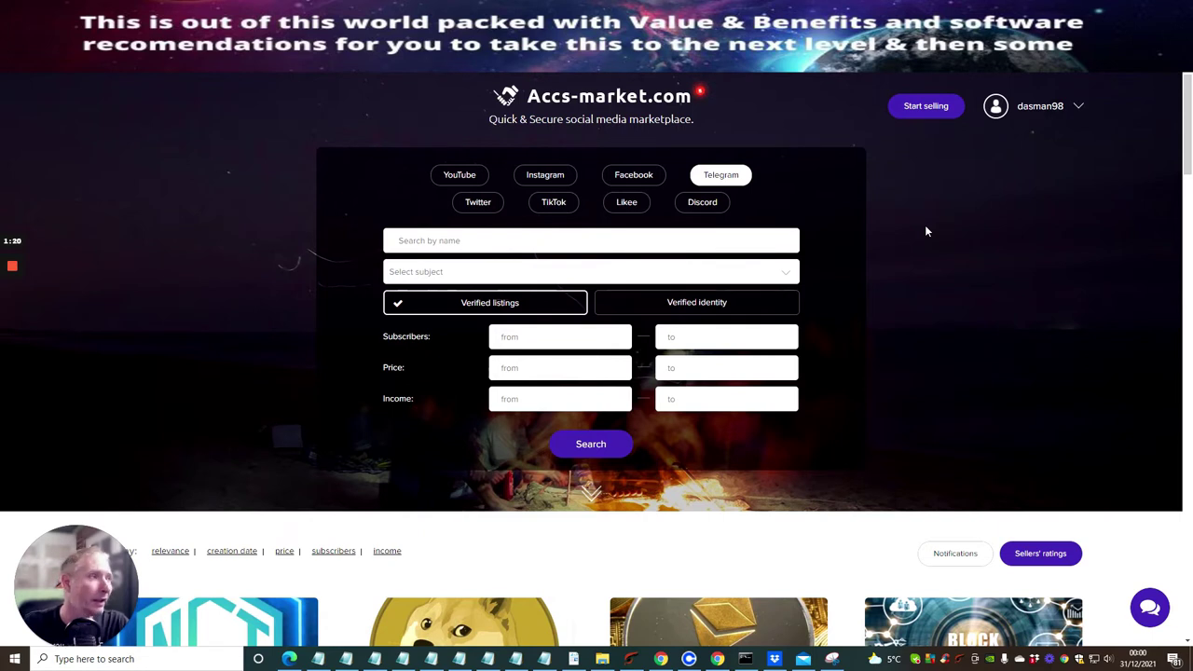
- Switch to the Chrome window showing the Instagram home feed
left_click(718, 659)
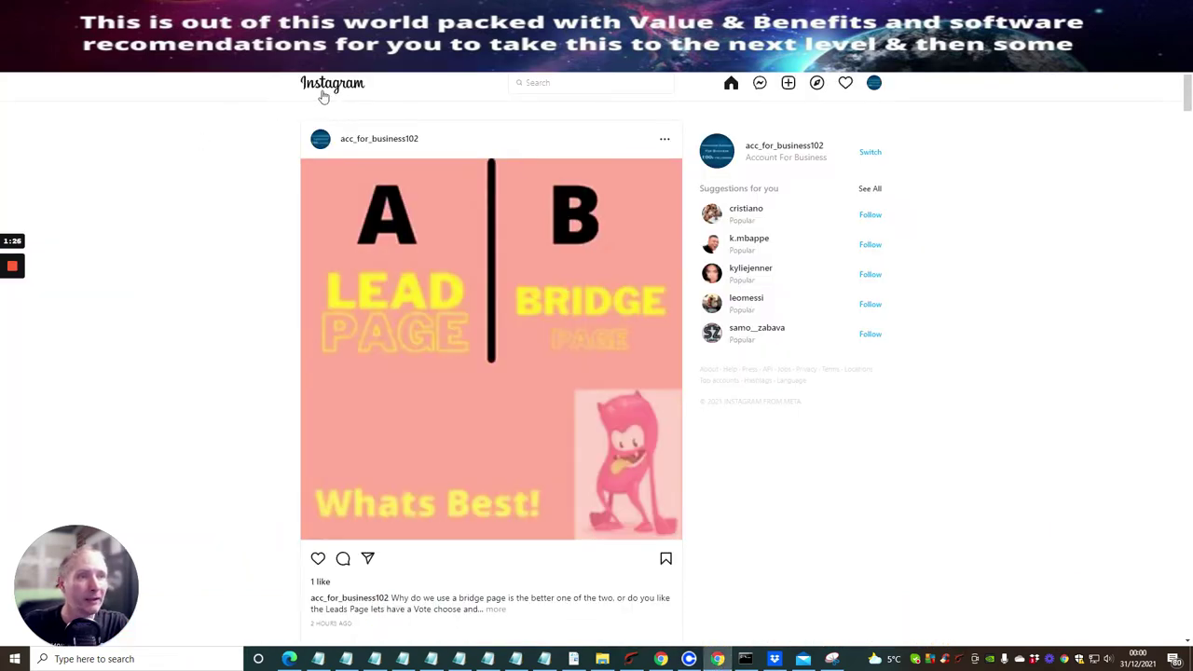
mouse_move(362, 147)
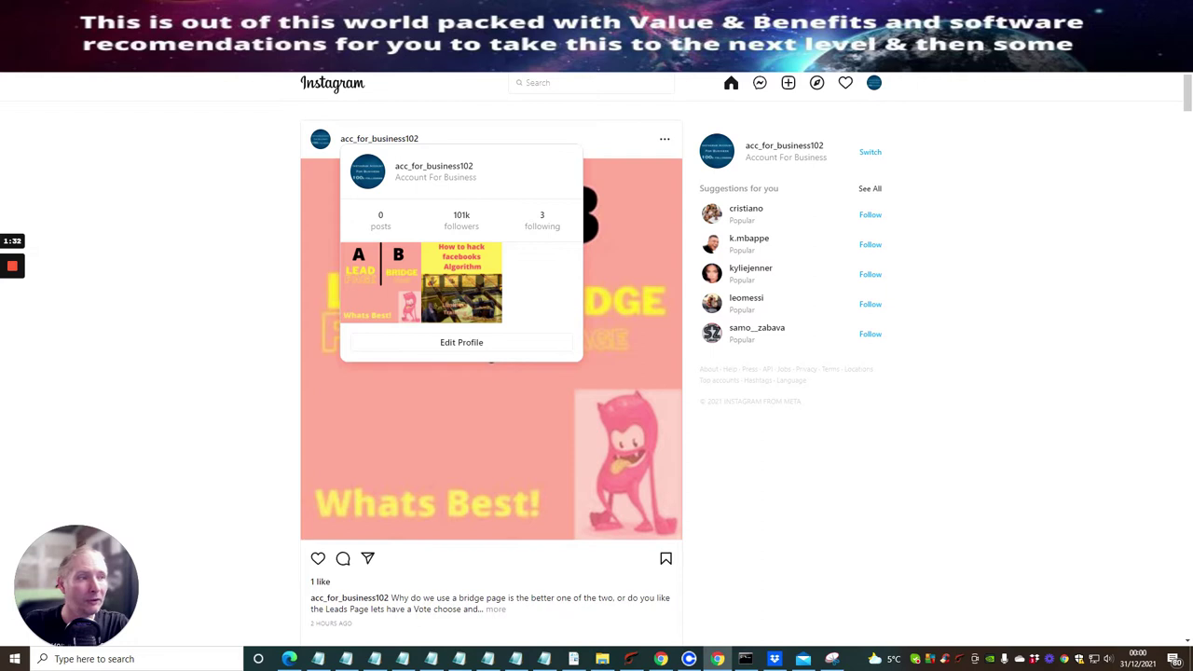
mouse_move(471, 221)
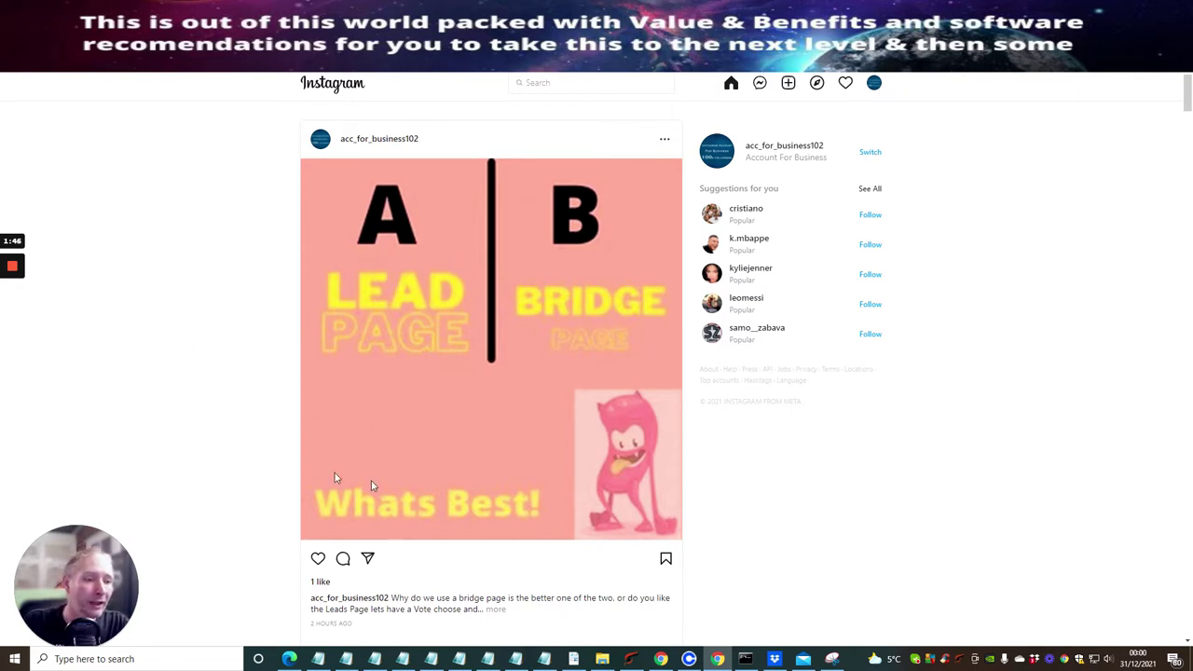
scroll(413, 275, "down", 3)
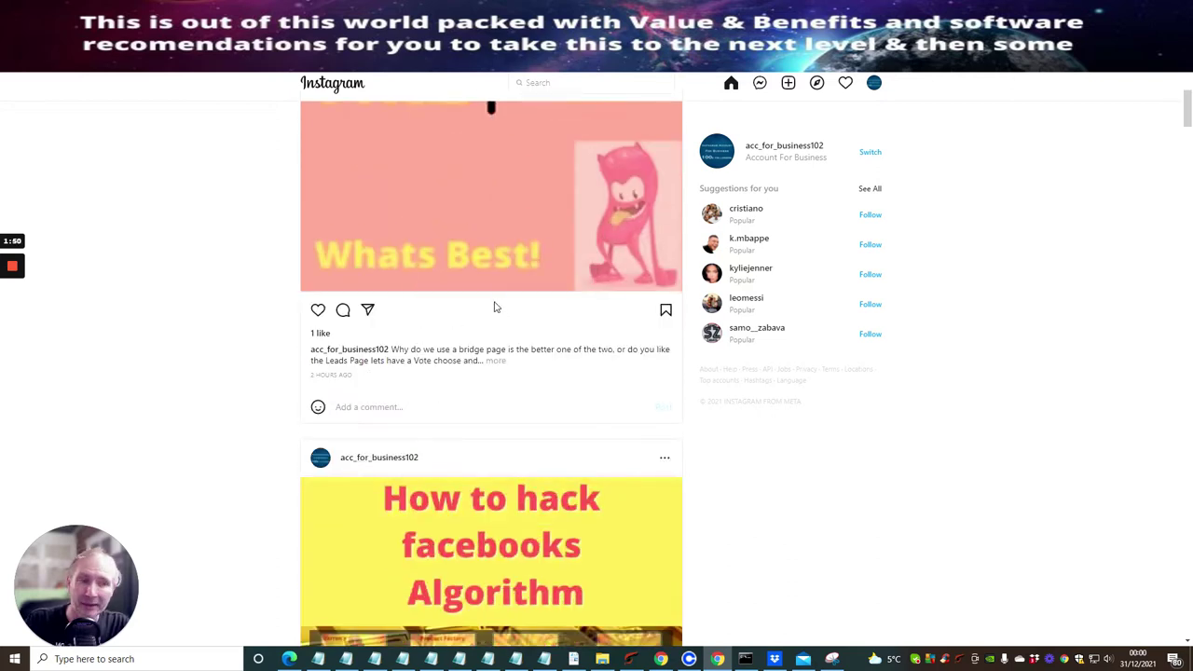
scroll(495, 307, "up", 3)
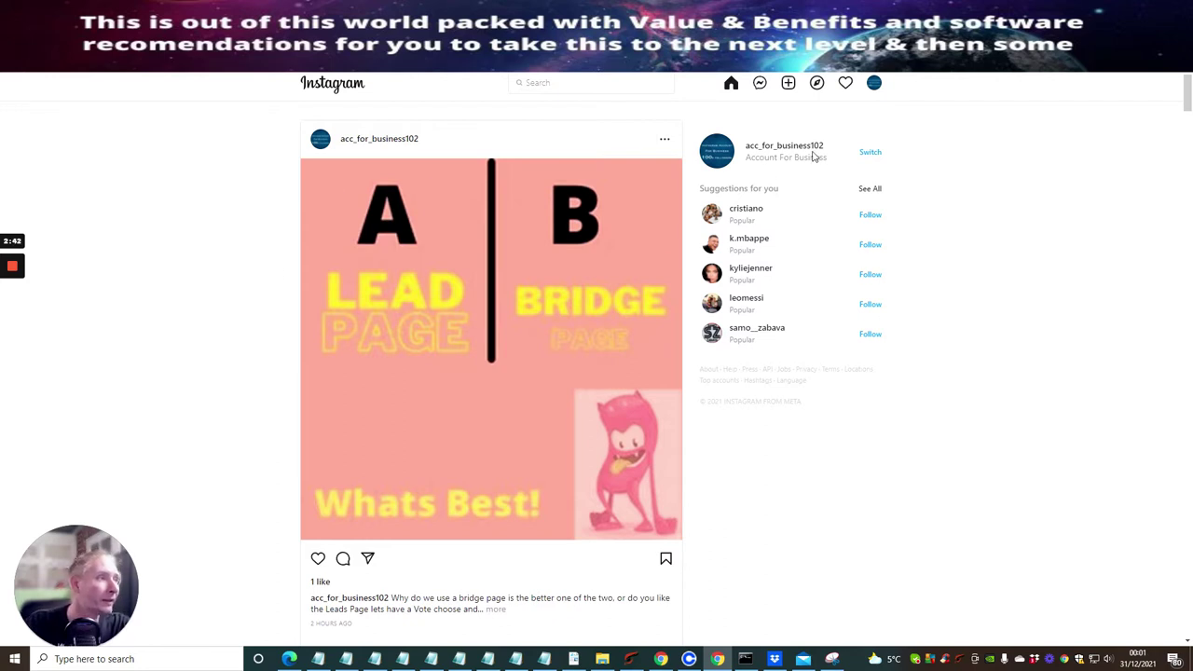
- Go to the business account's profile, open Edit Profile, and place the cursor in the Website field
left_click(874, 85)
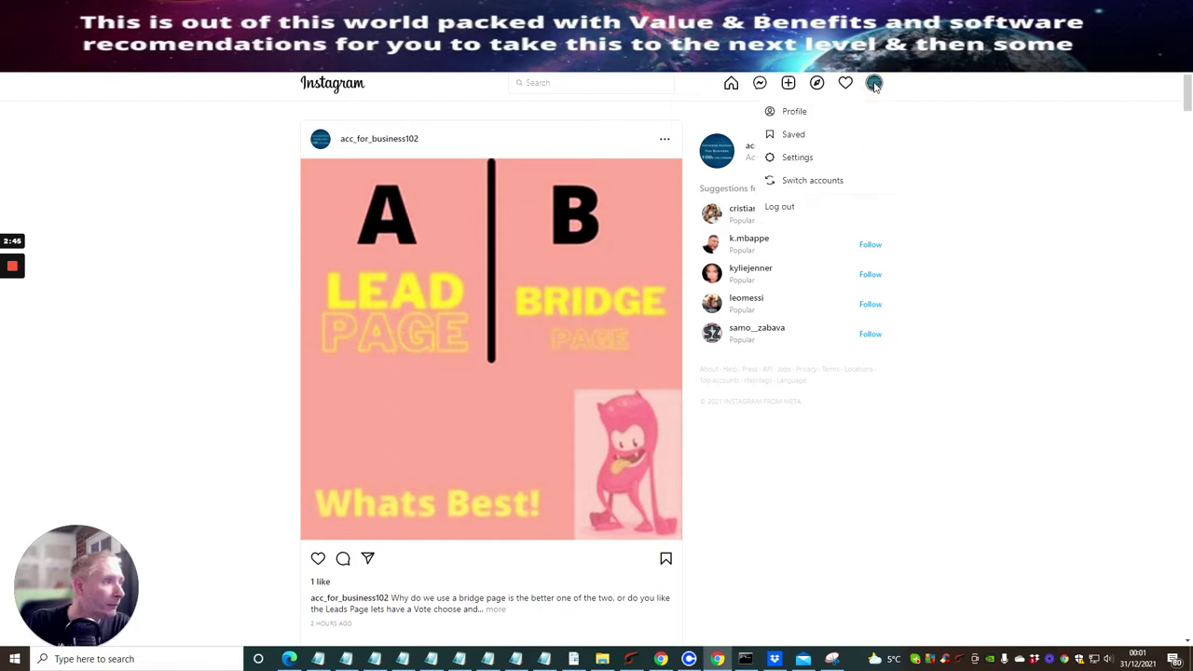
left_click(799, 117)
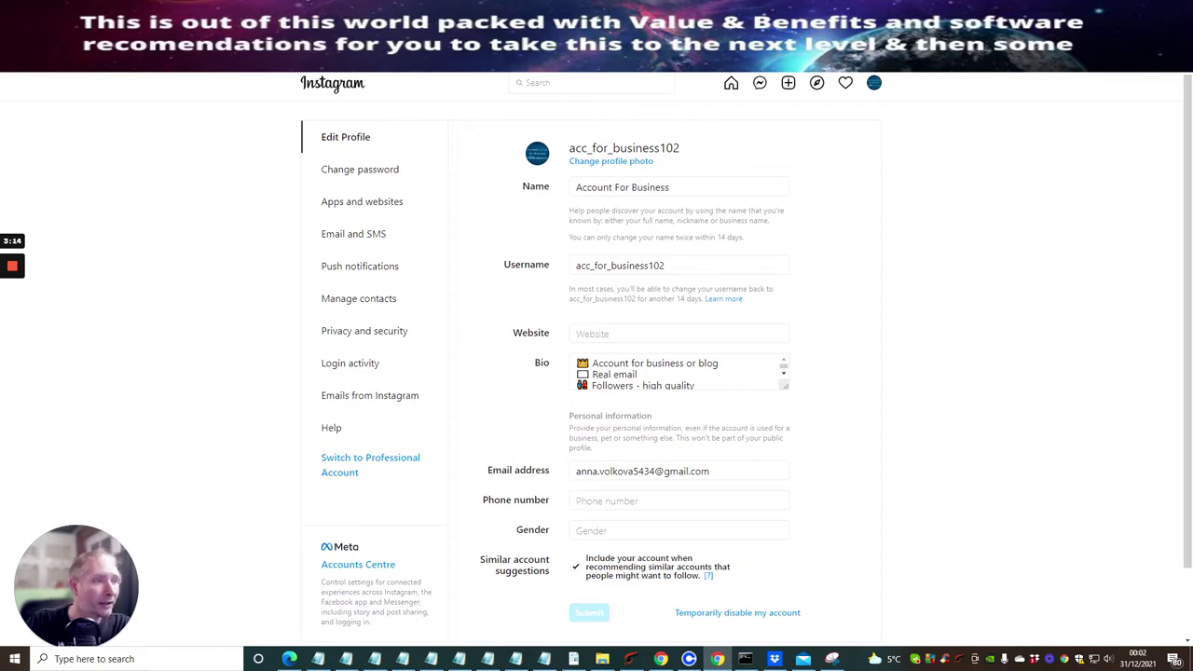
left_click(576, 332)
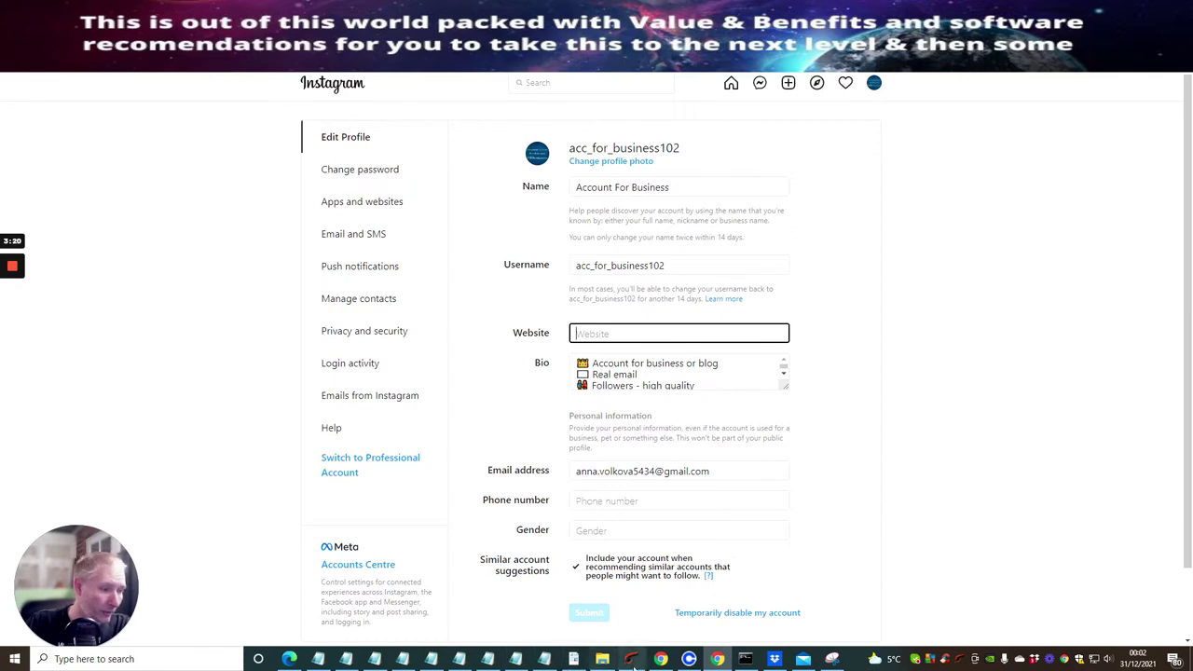
mouse_move(659, 664)
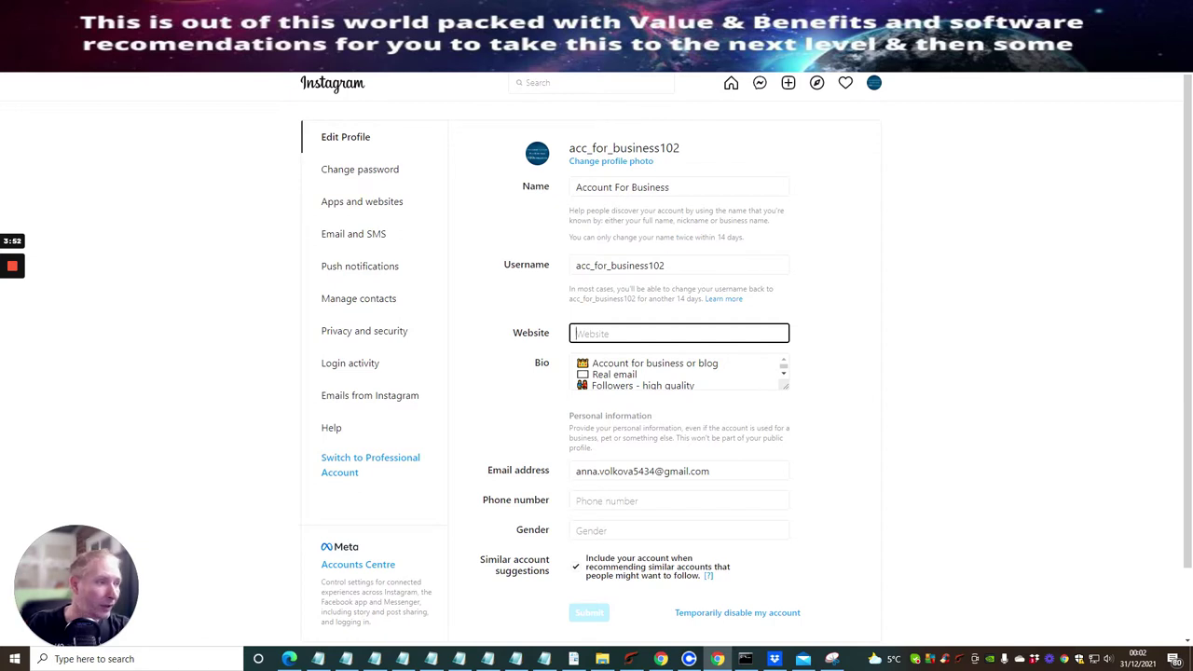
mouse_move(783, 370)
left_mouse_down()
mouse_move(785, 380)
mouse_move(784, 360)
left_mouse_up()
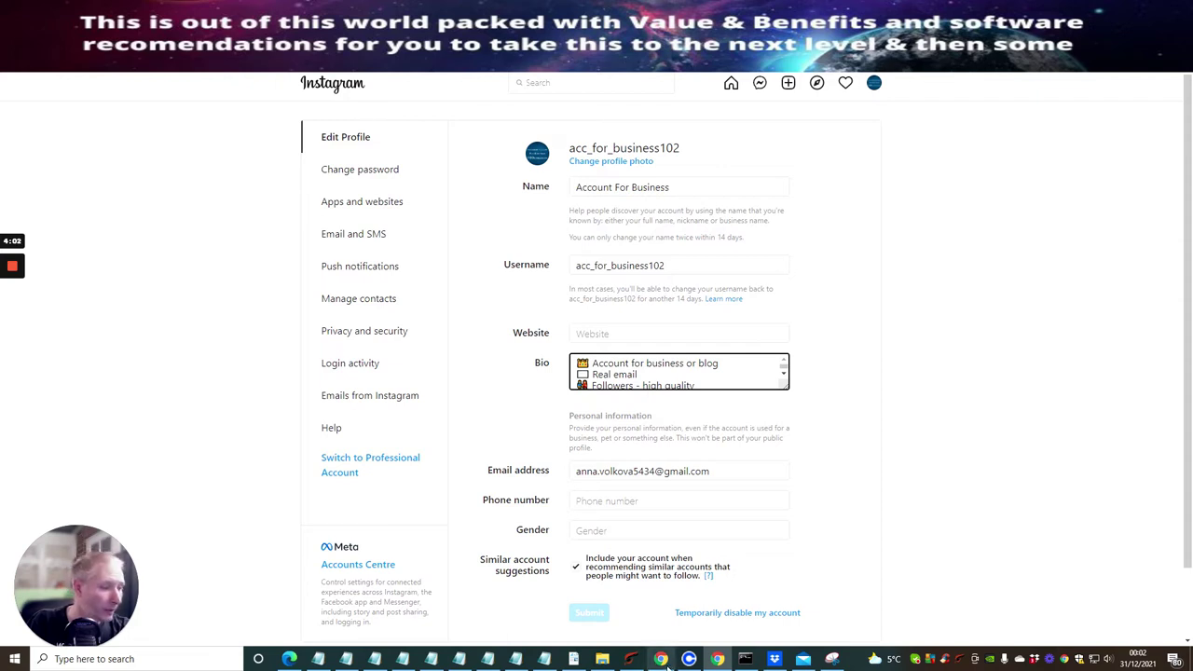
- Switch to the Limitless Product Factory Facebook group page and copy its address-bar link
left_click(589, 607)
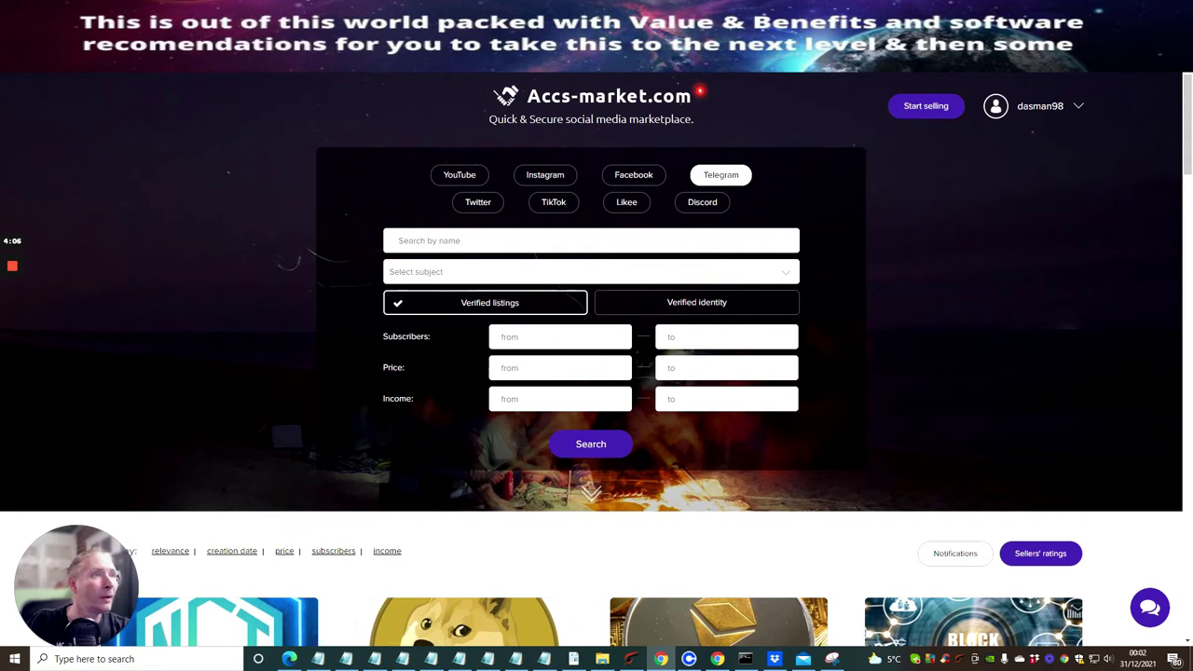
key("alt+Tab")
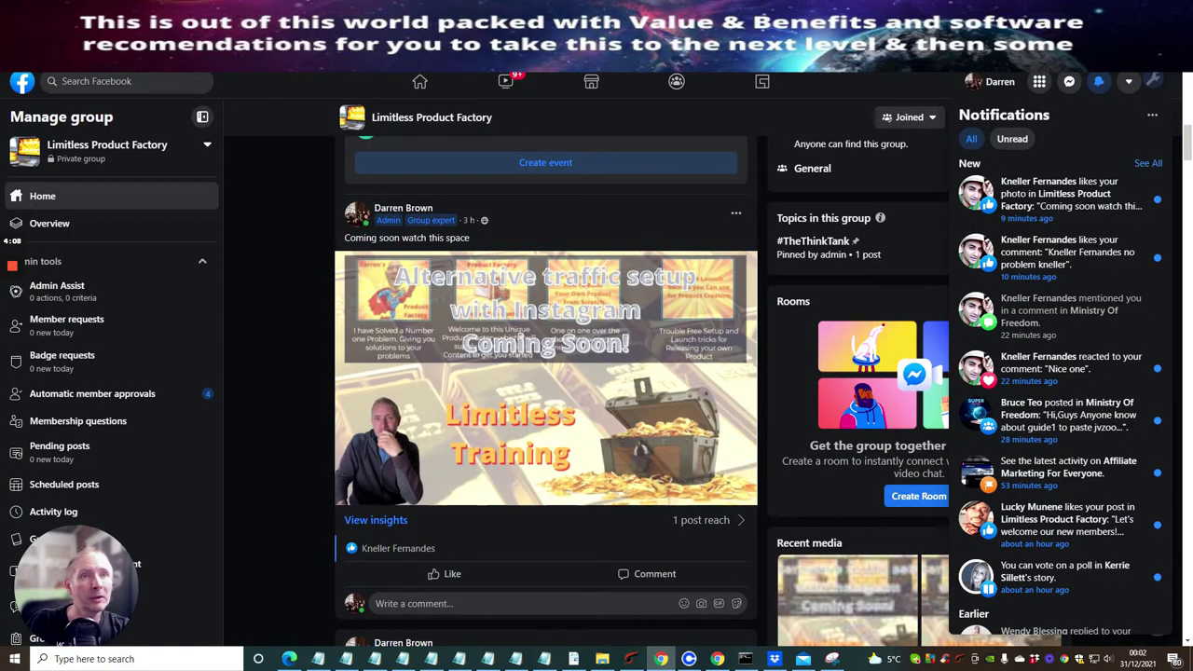
right_click(176, 68)
left_click(200, 105)
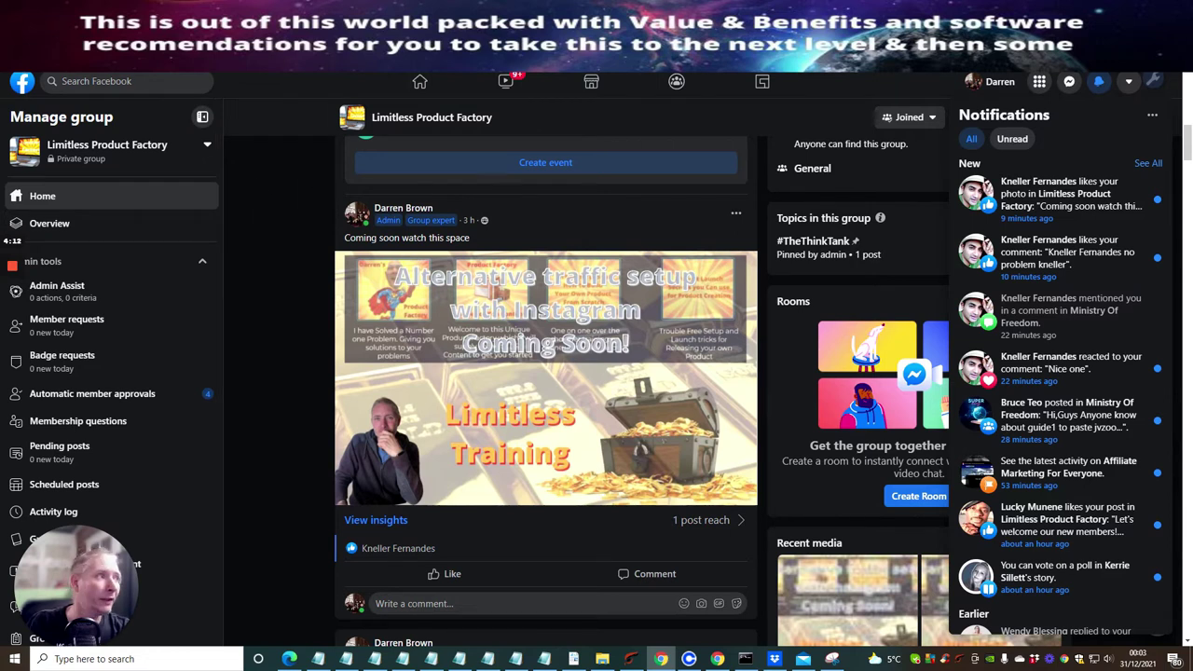
- Paste the Facebook group link into the Instagram profile's Website field
left_click(718, 659)
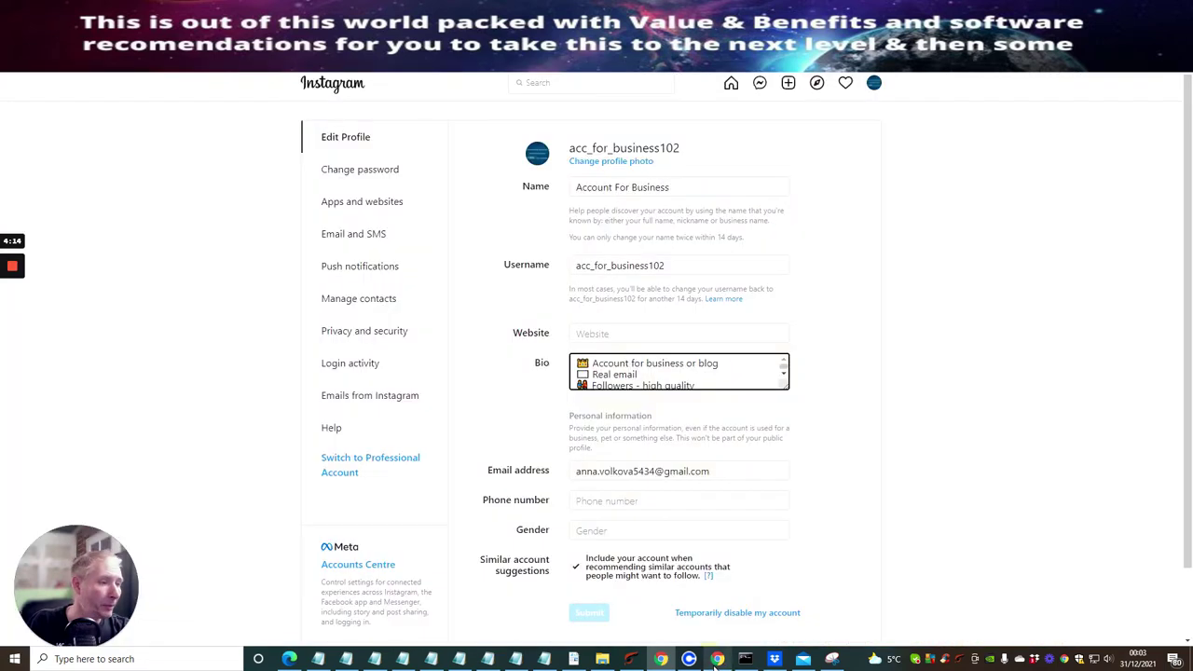
left_click(602, 334)
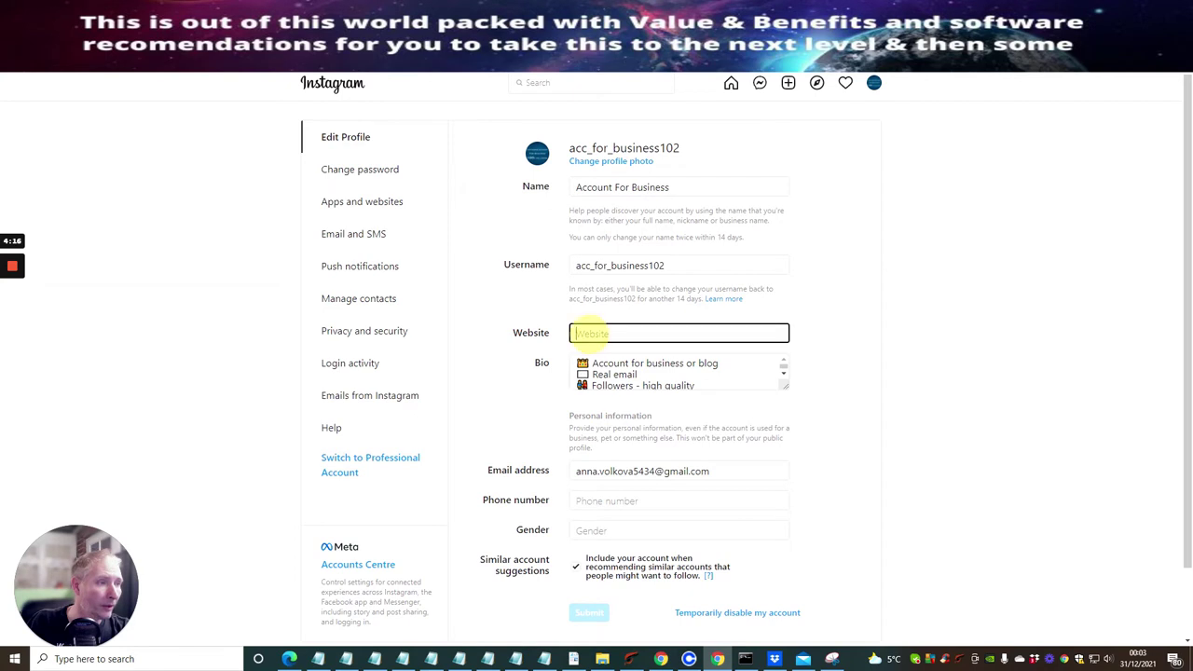
right_click(606, 336)
left_click(608, 433)
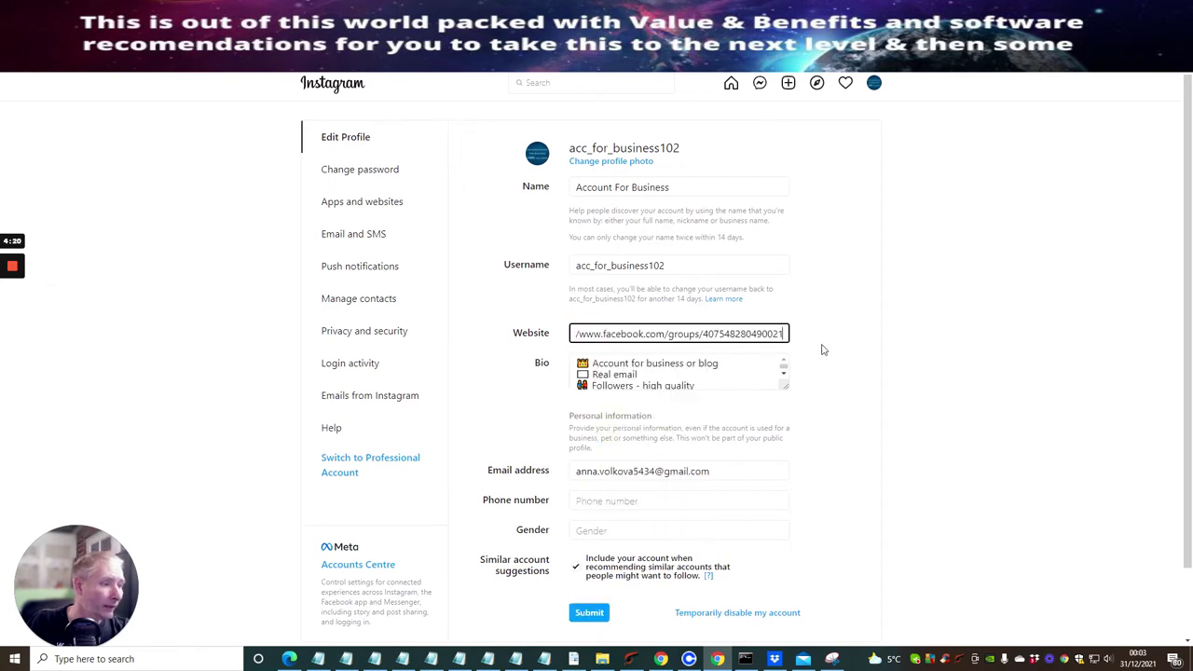
- Submit the profile change and return to the Instagram home feed
scroll(821, 348, "down", 1)
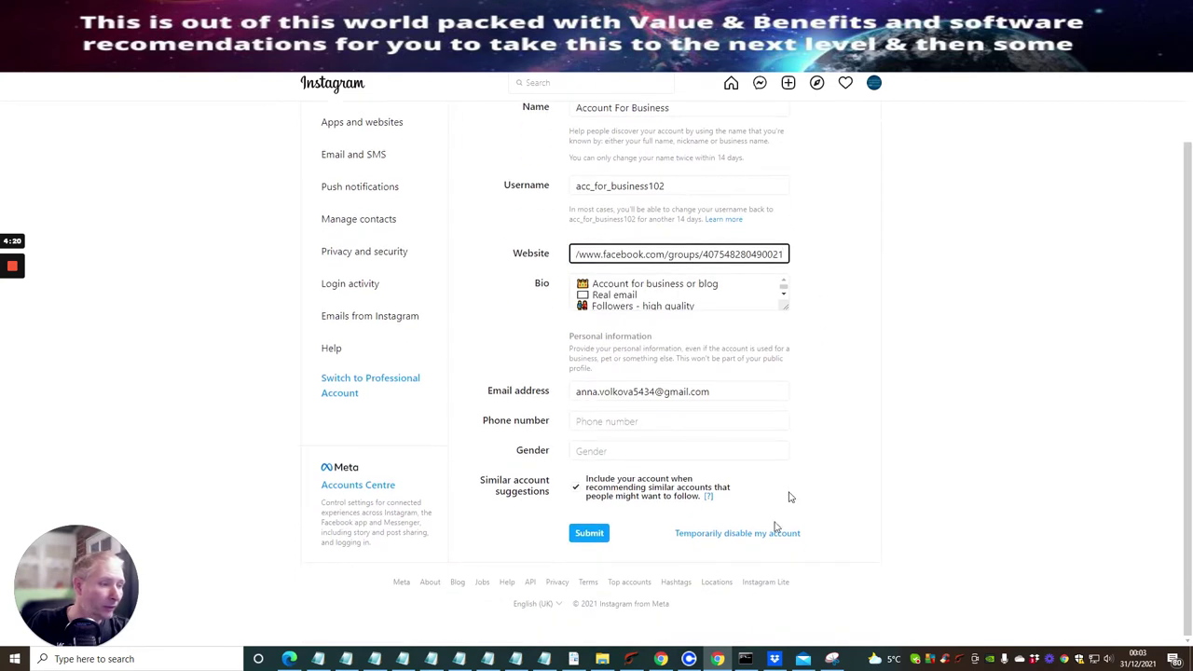
left_click(584, 539)
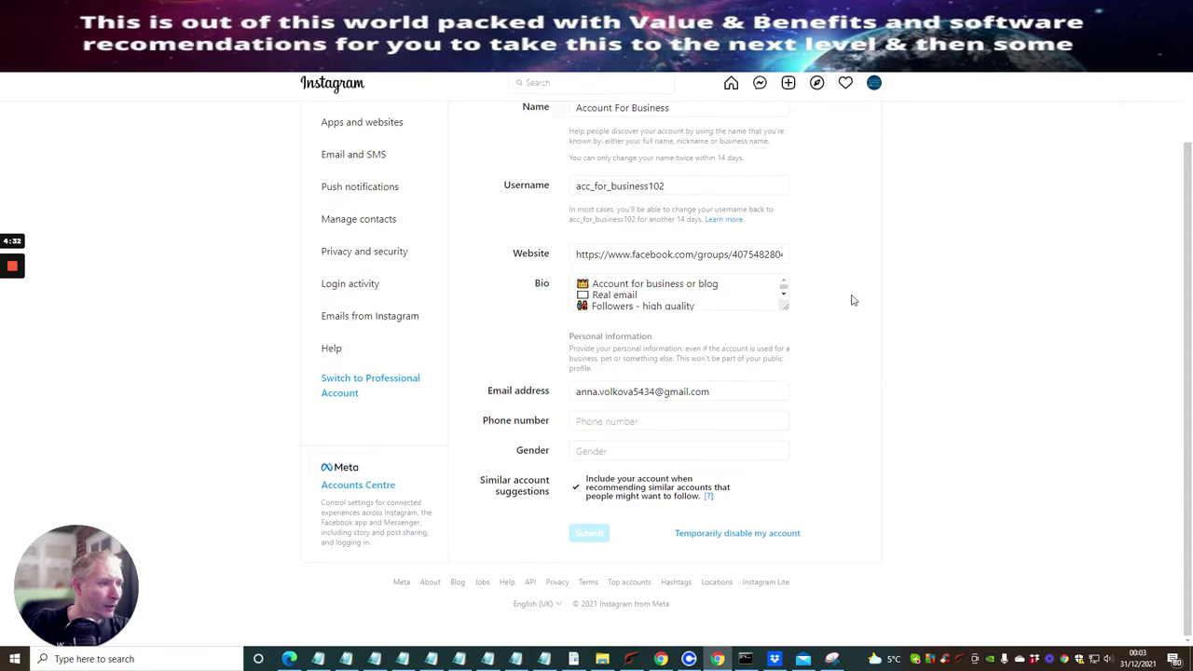
scroll(843, 281, "up", 1)
scroll(842, 282, "down", 1)
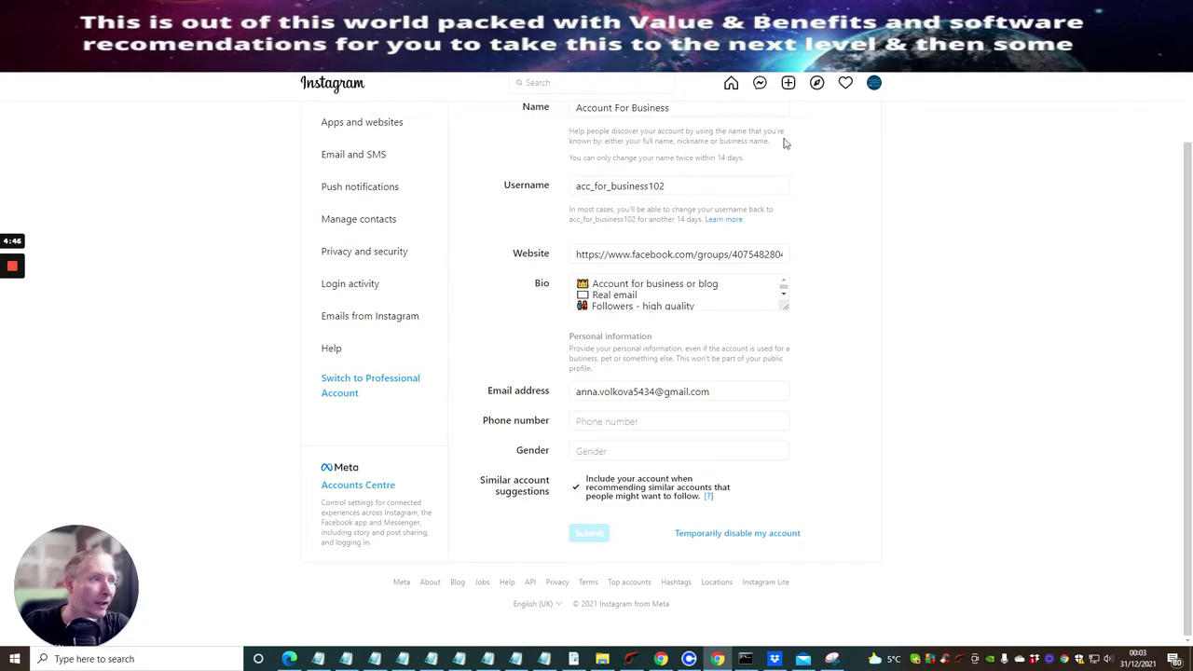
left_click(731, 83)
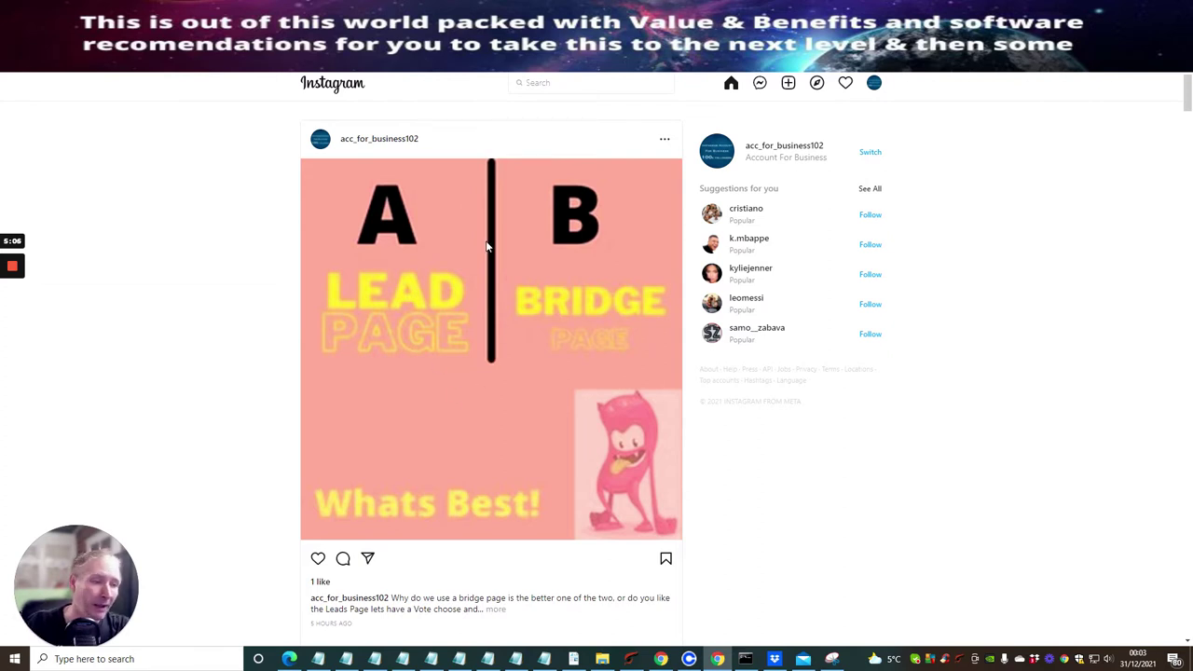
- Scroll down the feed and open the 'How to hack facebooks Algorithm' post in full view
scroll(487, 245, "down", 6)
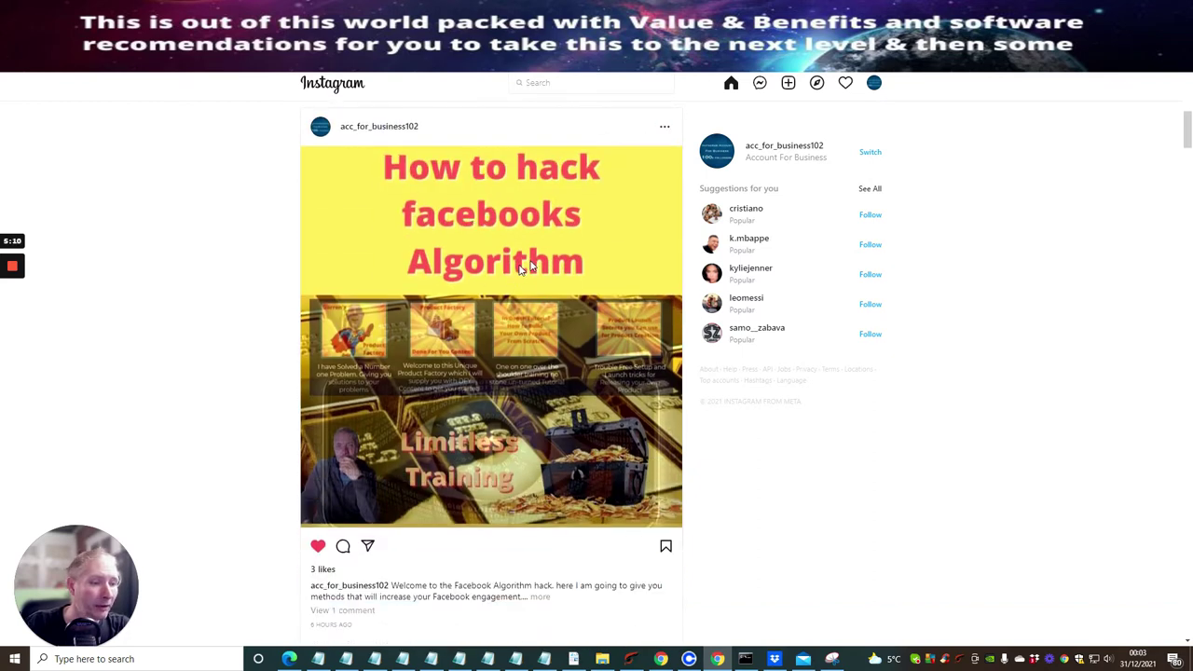
scroll(536, 271, "down", 2)
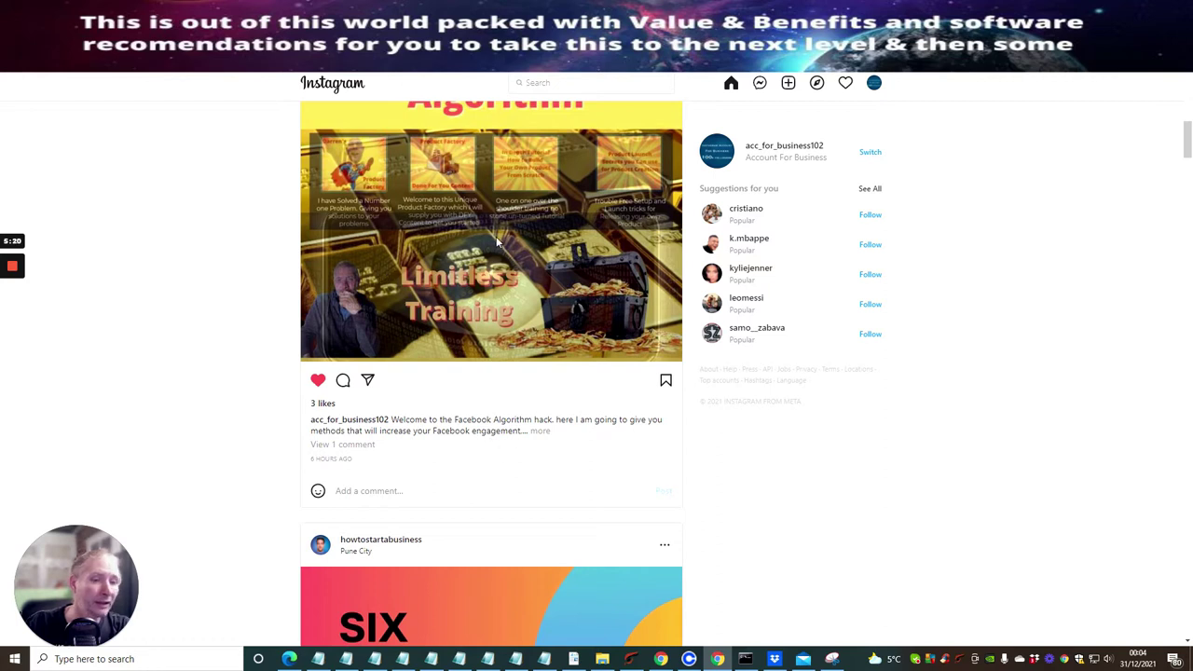
left_click(344, 449)
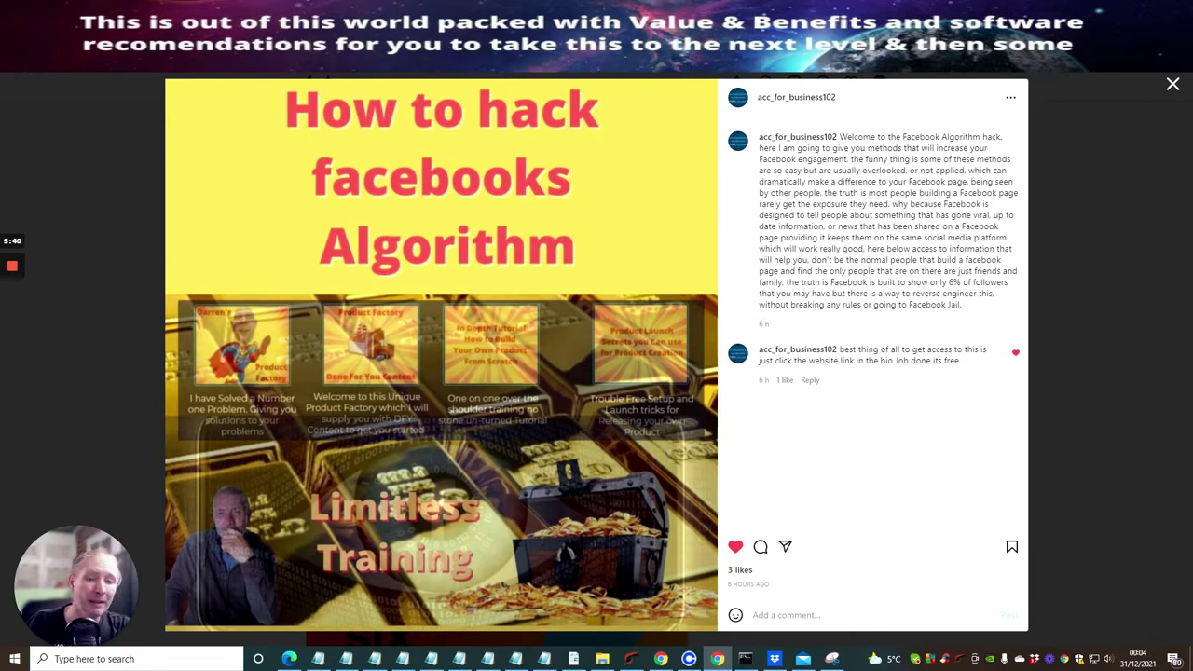
- Close the opened post and scroll through the home feed's 'Whats Best!' and Algorithm posts
left_click(173, 243)
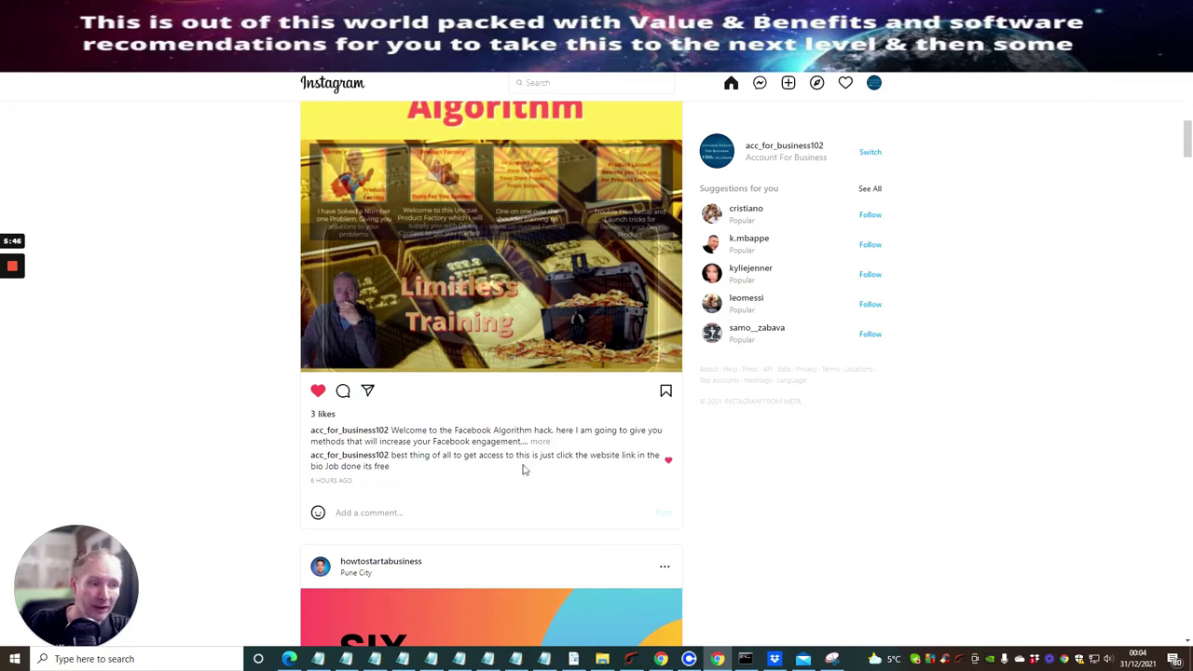
scroll(466, 484, "down", 3)
scroll(415, 443, "up", 2)
scroll(415, 443, "up", 4)
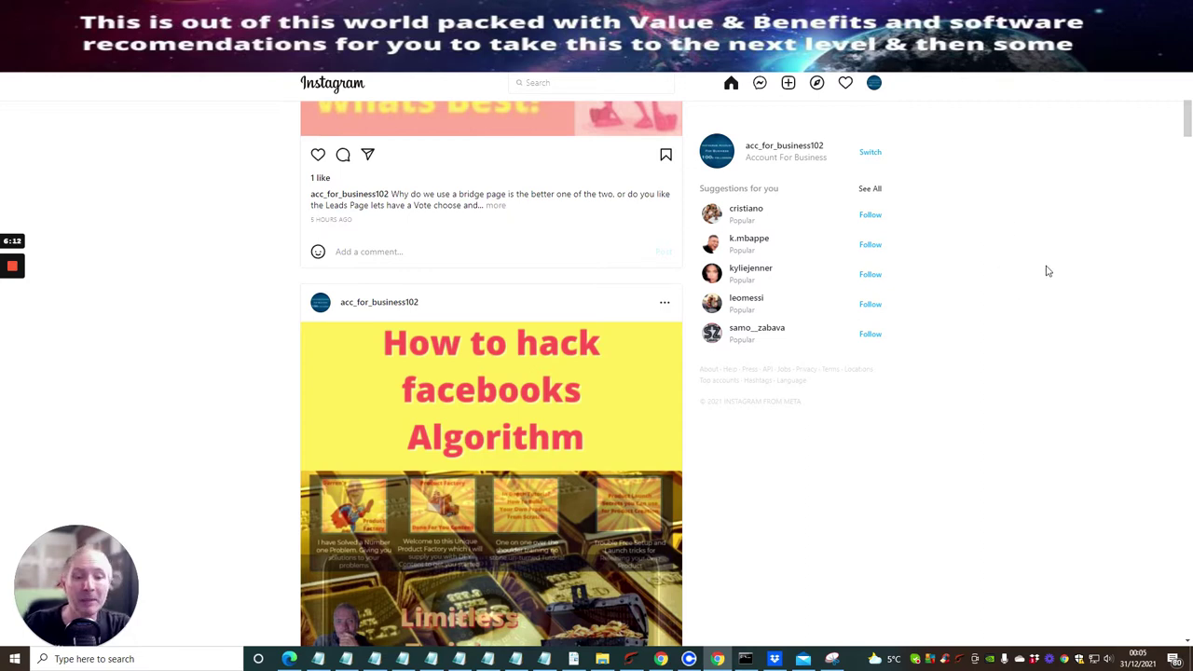
scroll(503, 280, "up", 4)
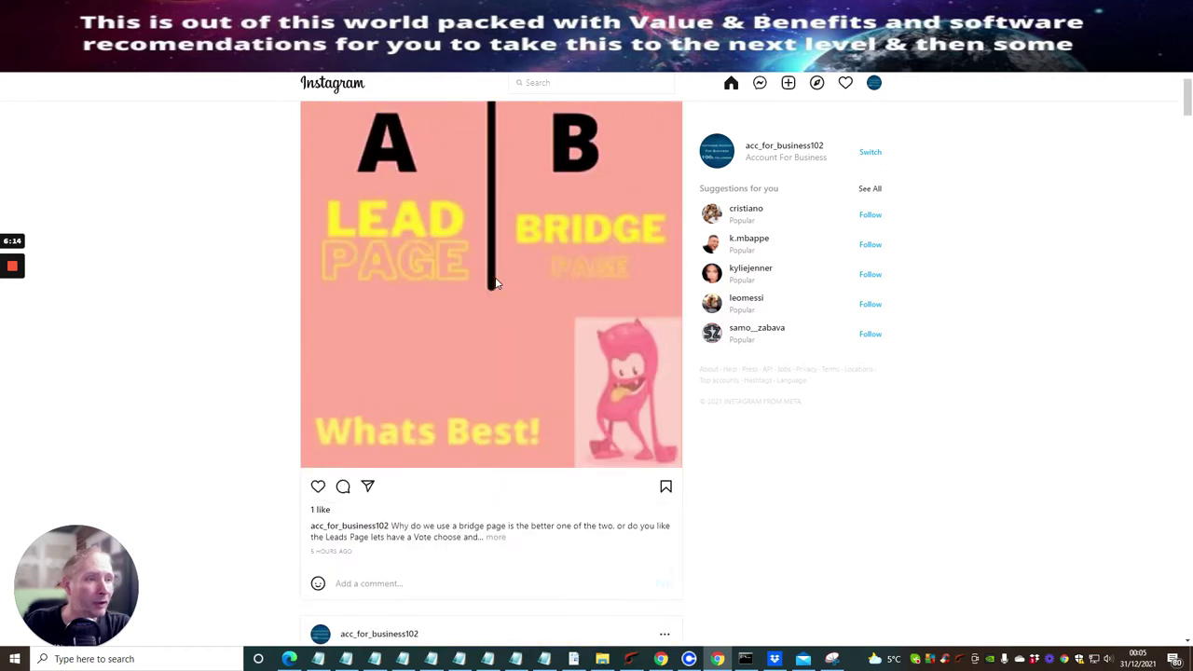
scroll(496, 287, "down", 5)
scroll(498, 286, "up", 2)
scroll(351, 253, "down", 5)
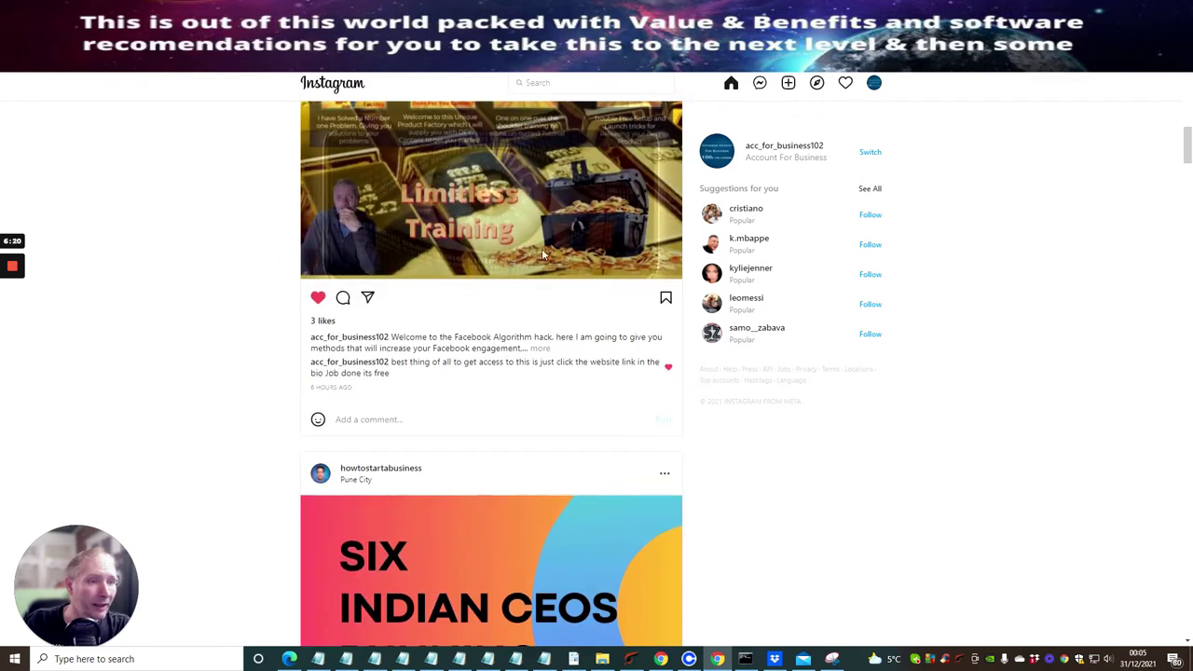
scroll(531, 289, "down", 3)
scroll(520, 315, "up", 5)
scroll(520, 315, "down", 1)
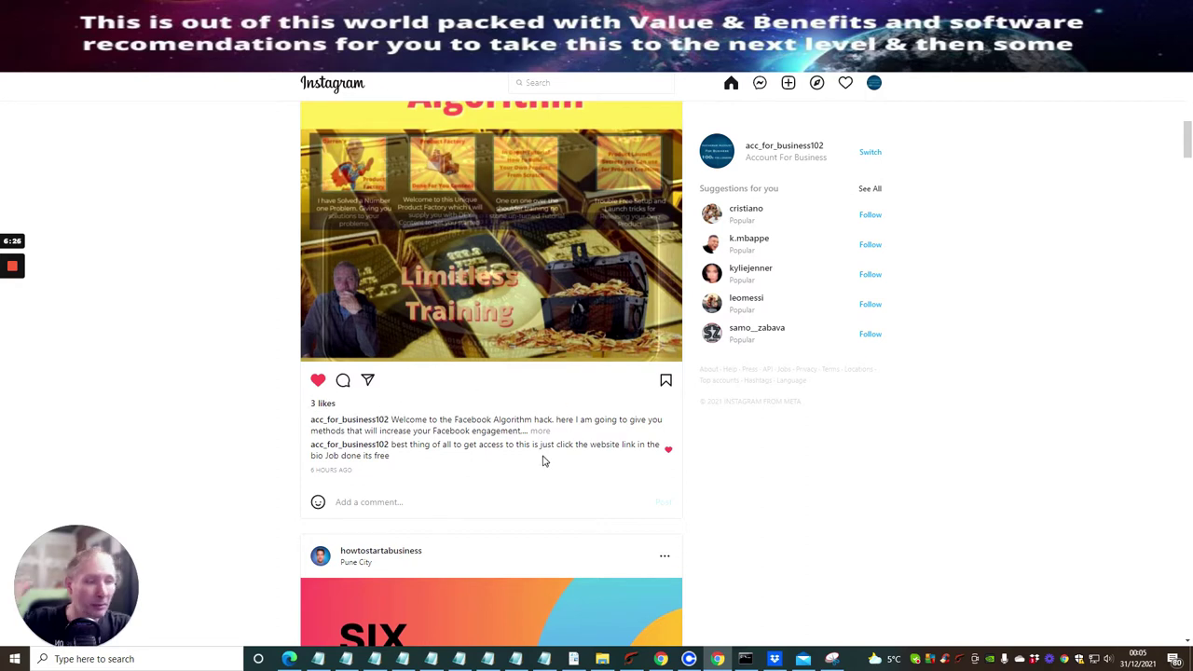
scroll(528, 334, "up", 4)
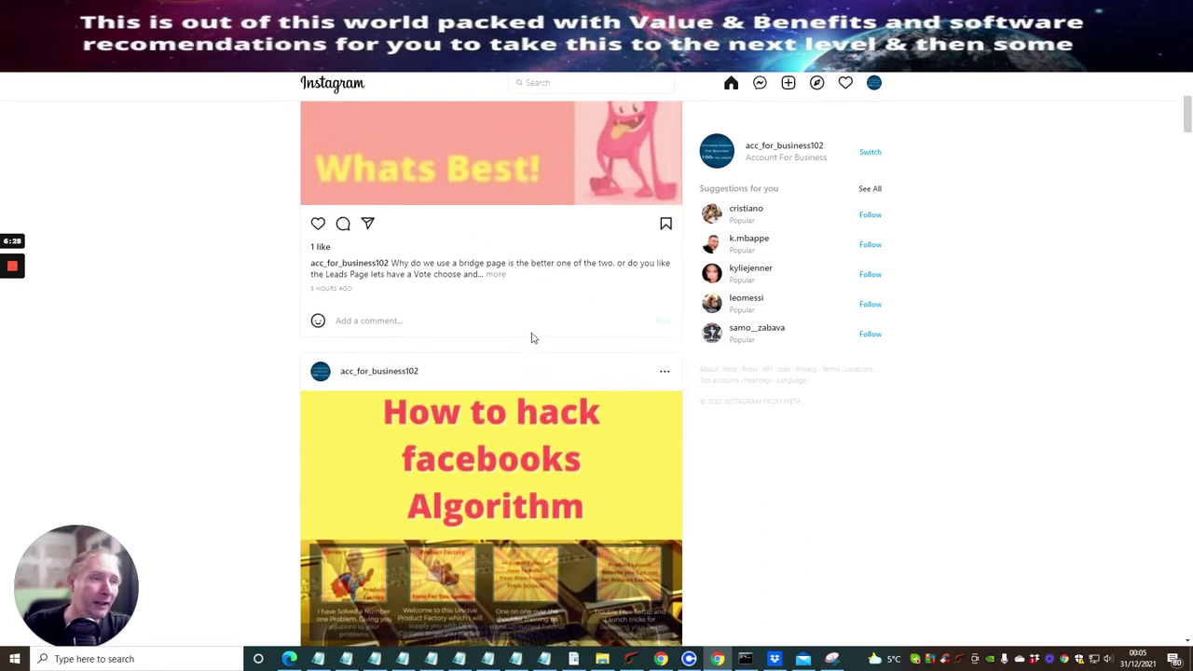